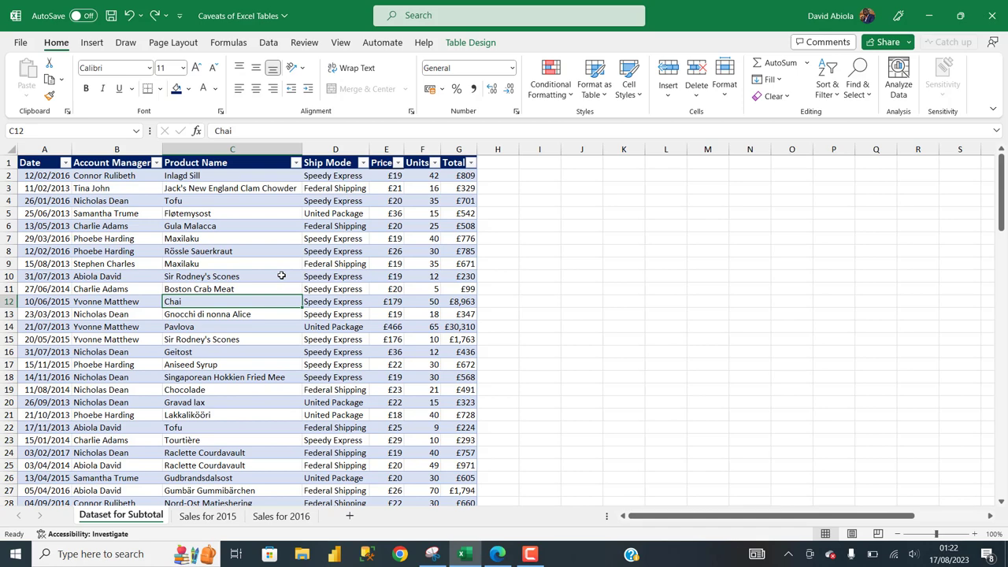
# Step: Check whether the Subtotal command is available for the sales table on the Dataset for Subtotal sheet
pyautogui.click(281, 276)
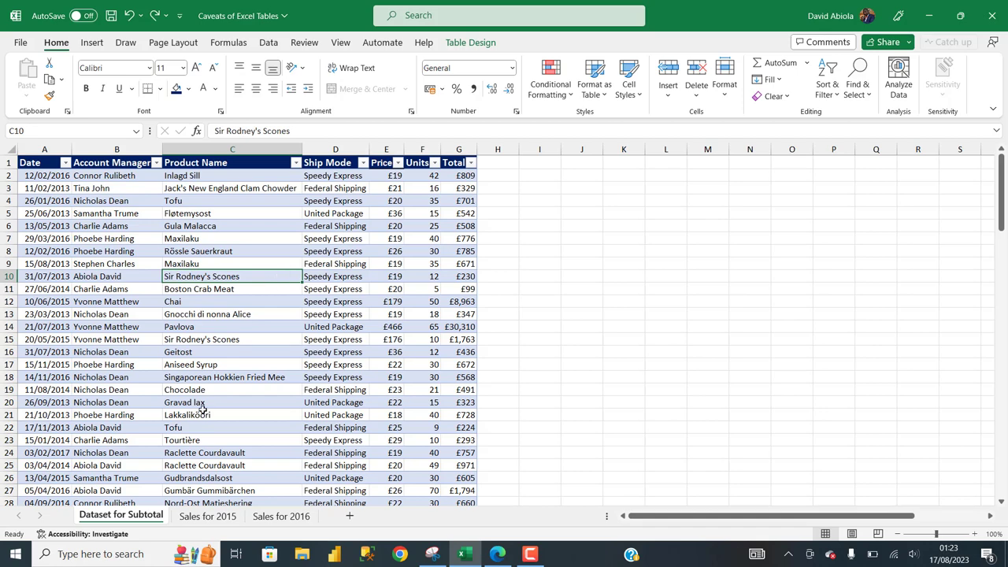
pyautogui.click(273, 310)
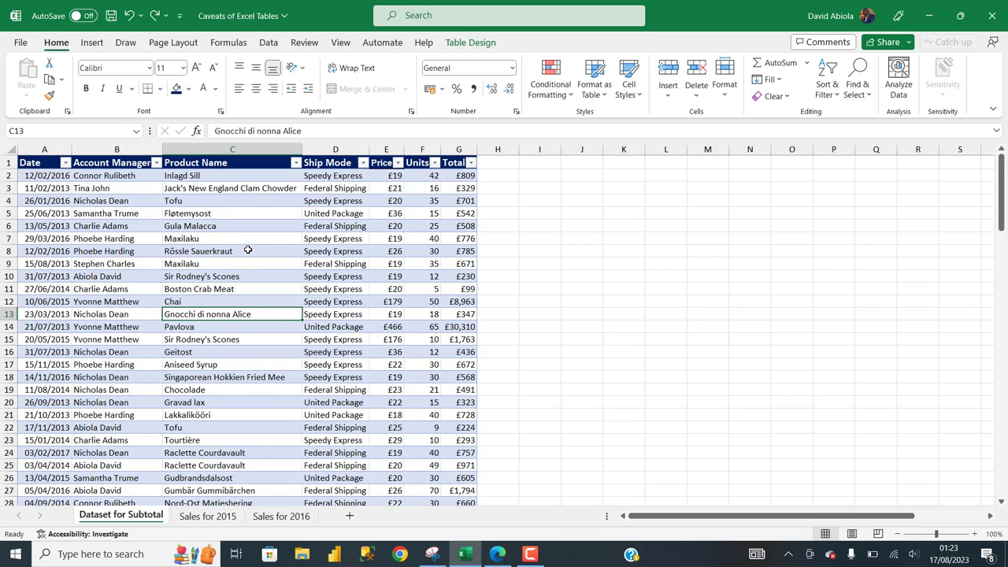
pyautogui.click(268, 43)
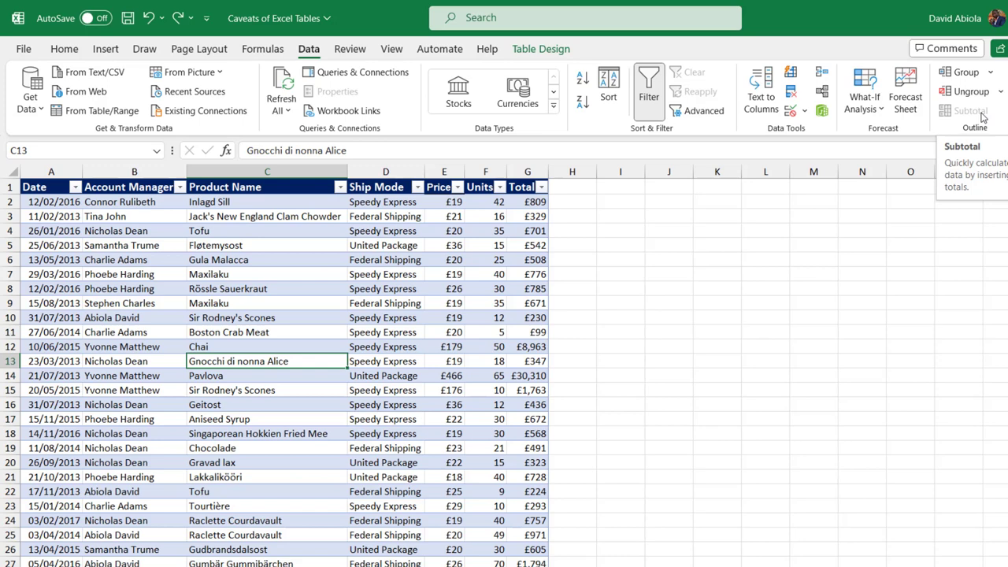
pyautogui.click(407, 290)
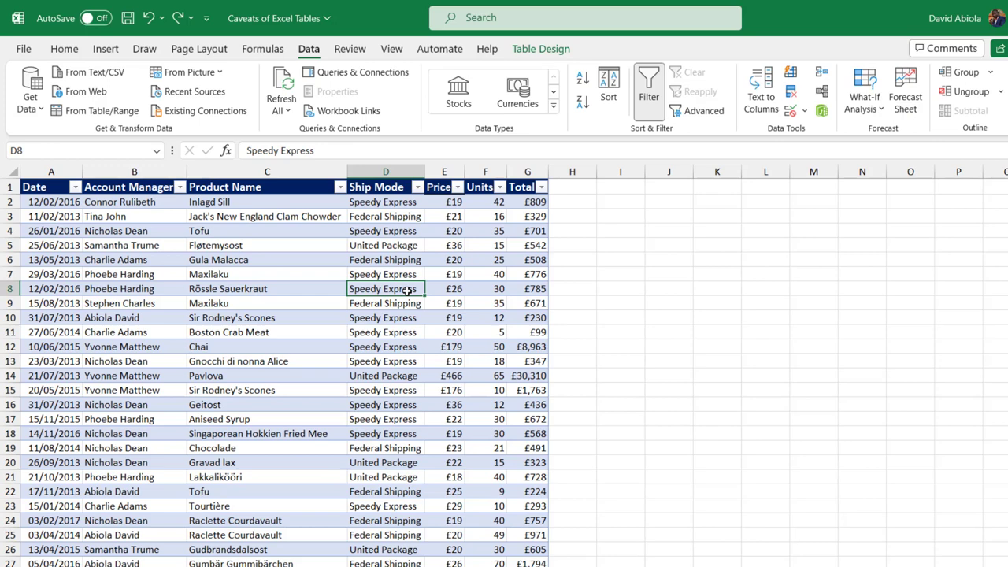
# Step: Turn off banded rows for the sales table and convert it to a normal range
pyautogui.click(542, 51)
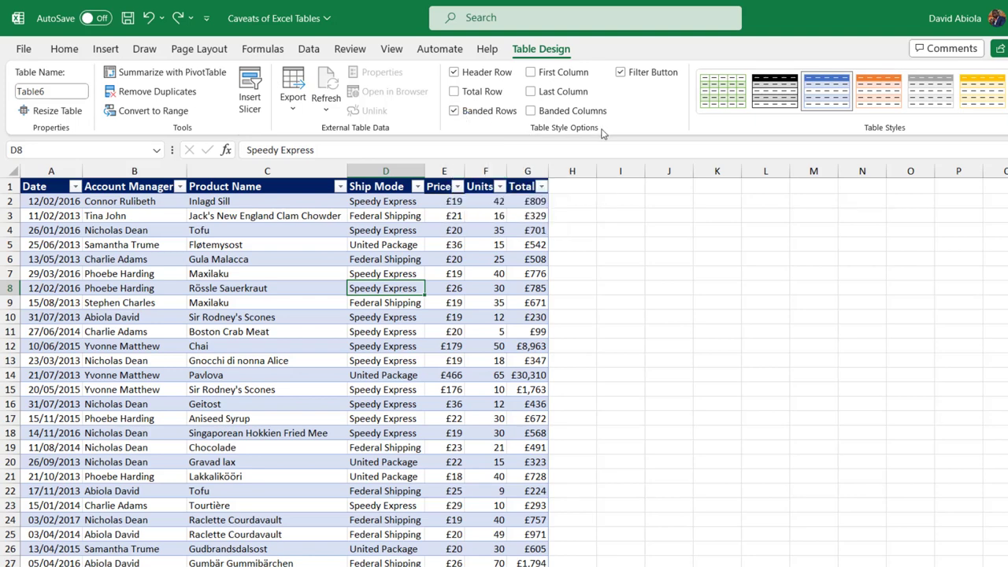
pyautogui.click(454, 111)
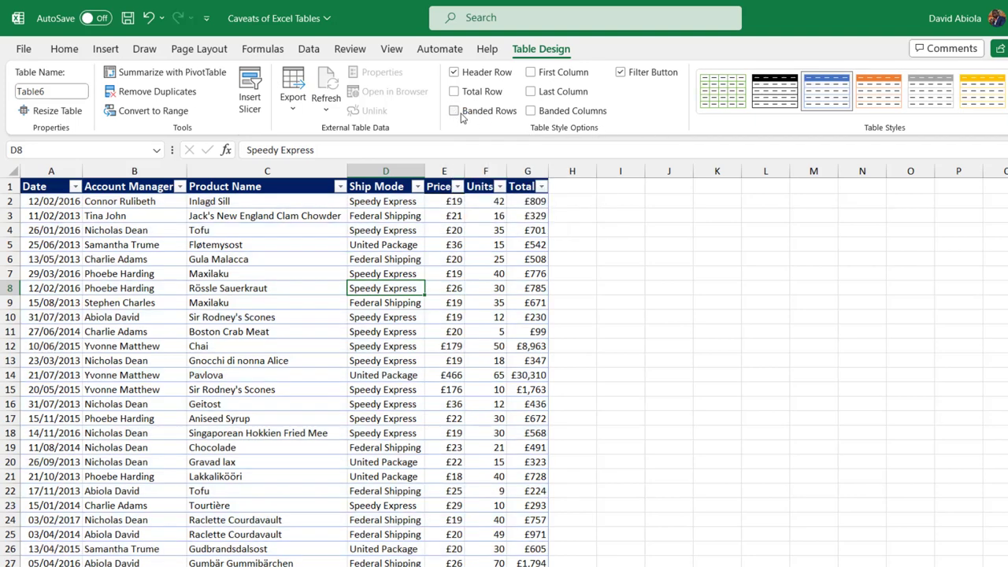
pyautogui.click(130, 111)
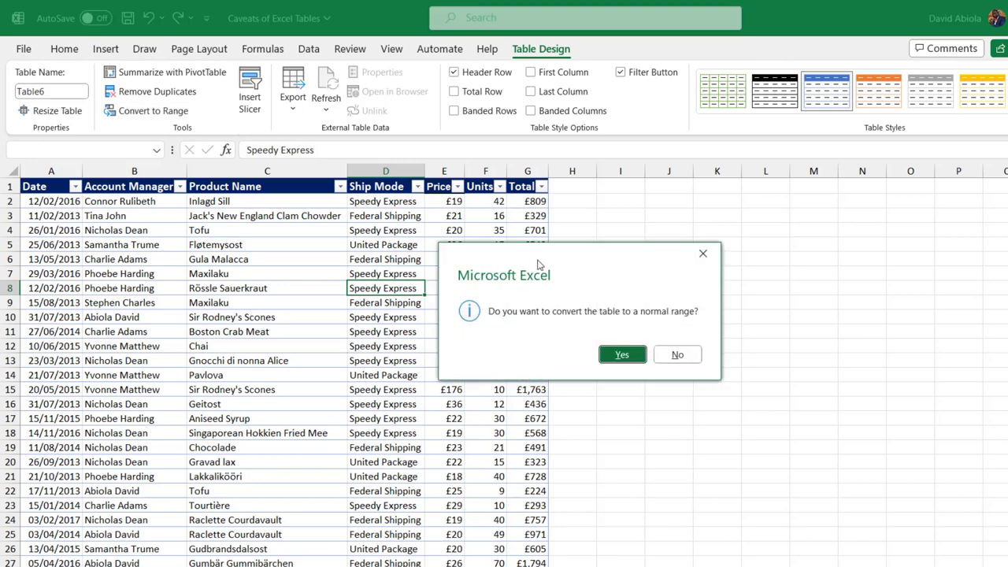
pyautogui.click(618, 360)
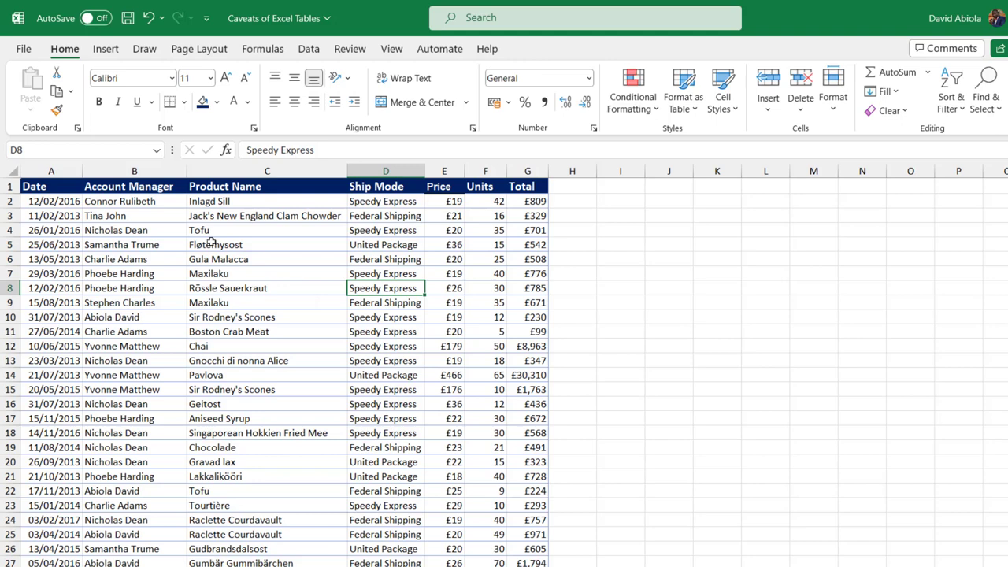
# Step: Sort the sales data by the Account Manager column from A to Z
pyautogui.click(135, 200)
pyautogui.moveTo(144, 256); pyautogui.dragTo(139, 417)
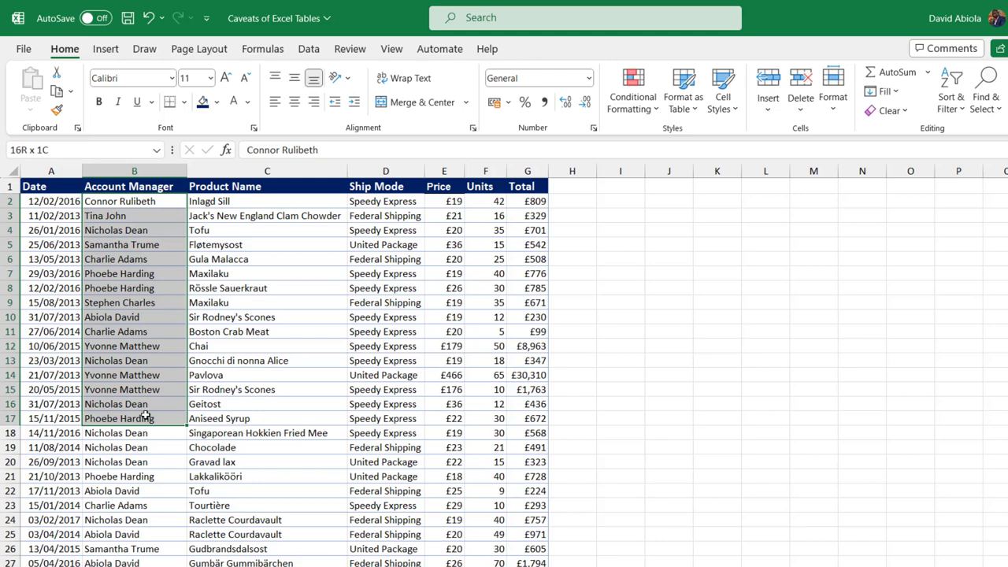
pyautogui.click(135, 289)
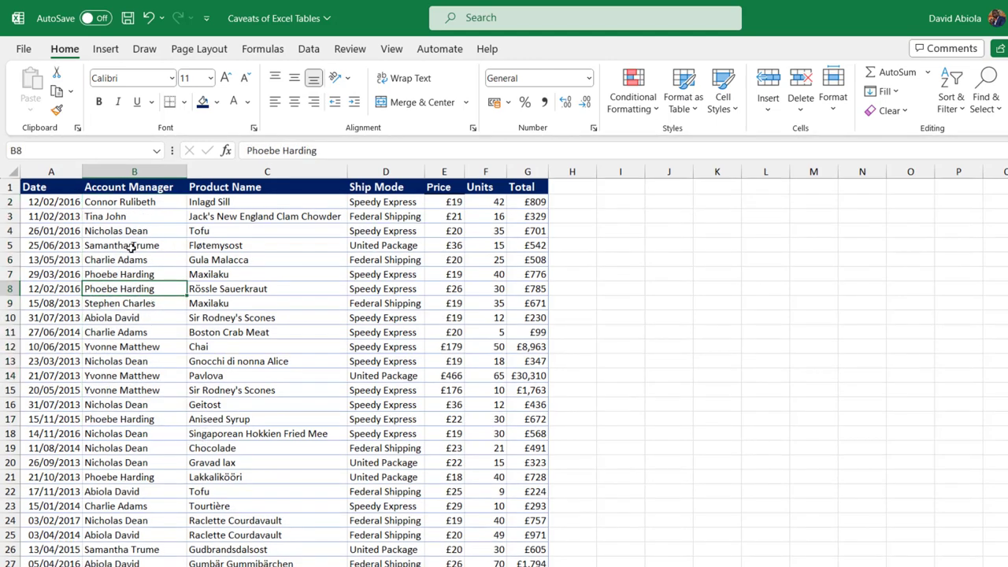
pyautogui.rightClick(137, 246)
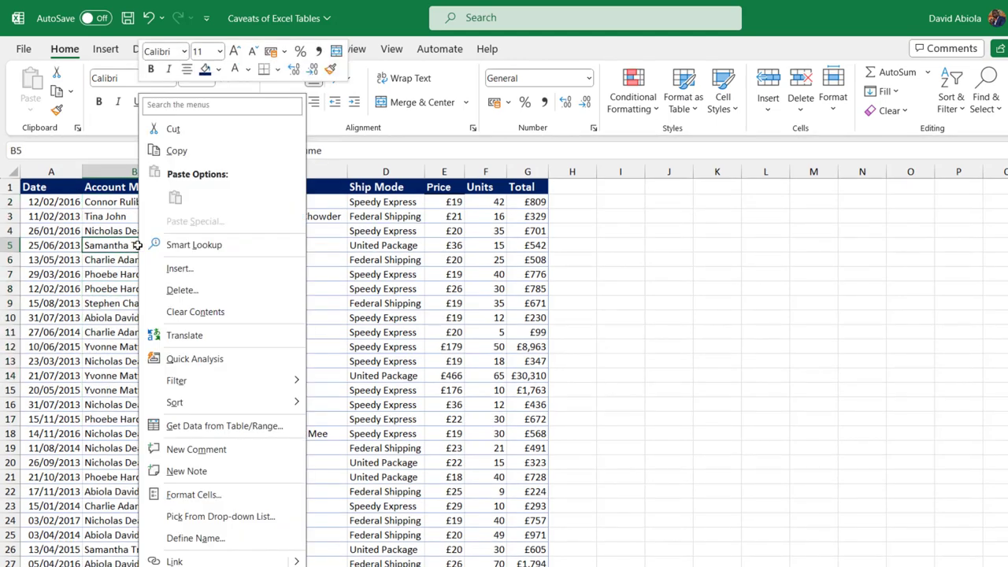
pyautogui.moveTo(243, 404)
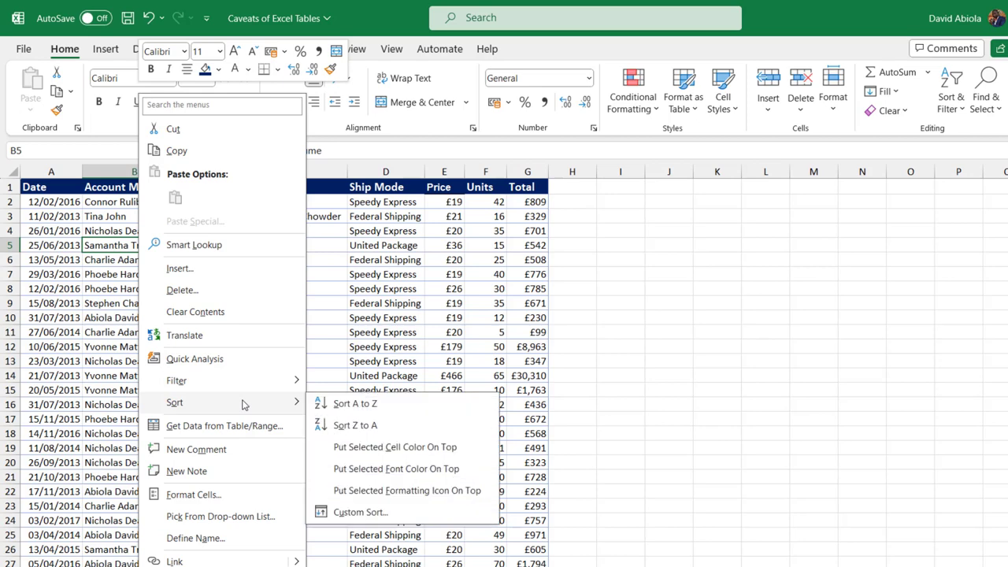
pyautogui.click(364, 406)
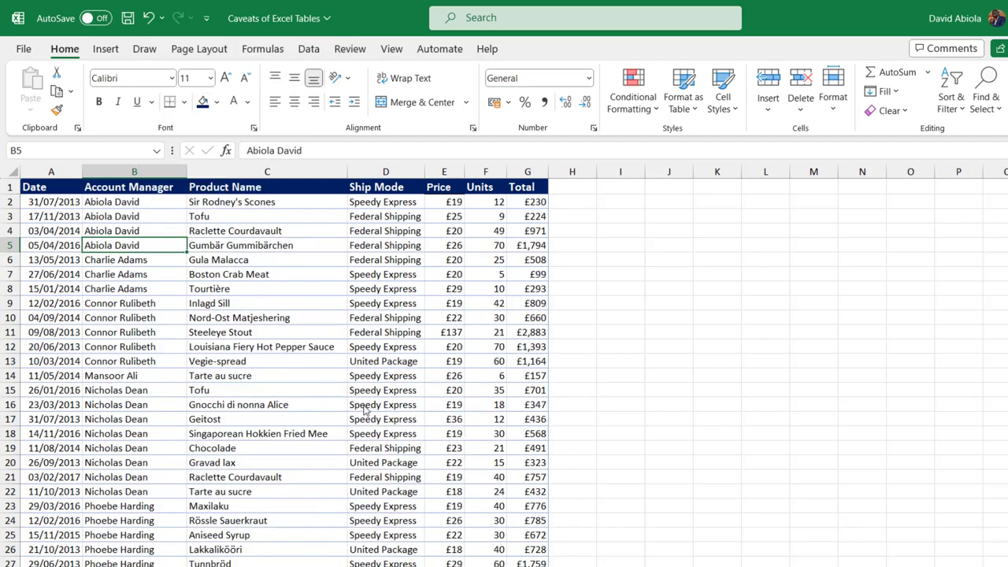
pyautogui.moveTo(110, 204); pyautogui.dragTo(531, 264)
pyautogui.click(146, 265)
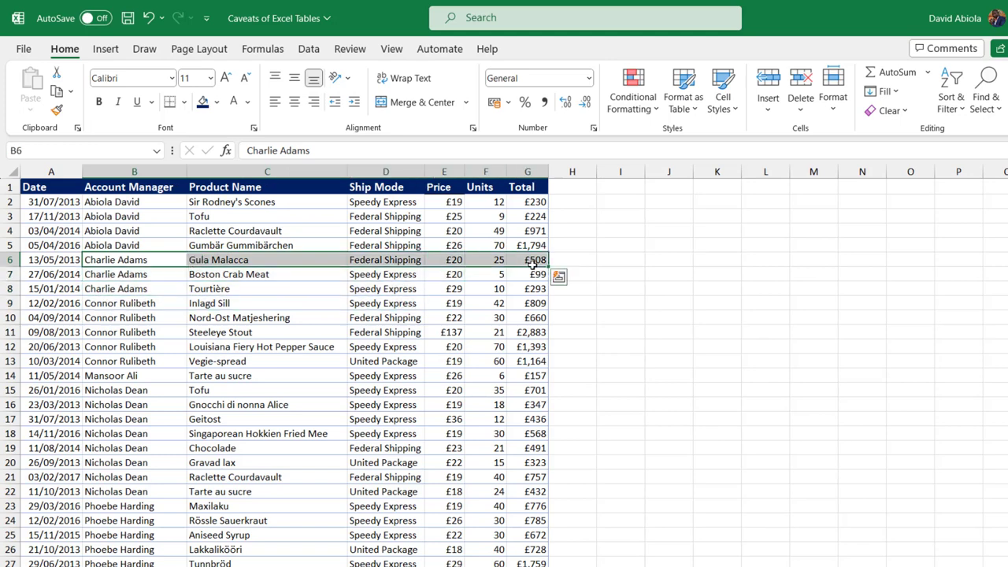
pyautogui.click(195, 293)
# Step: Add subtotals at each change in Account Manager, using the Sum function on Price, Units and Total
pyautogui.click(115, 256)
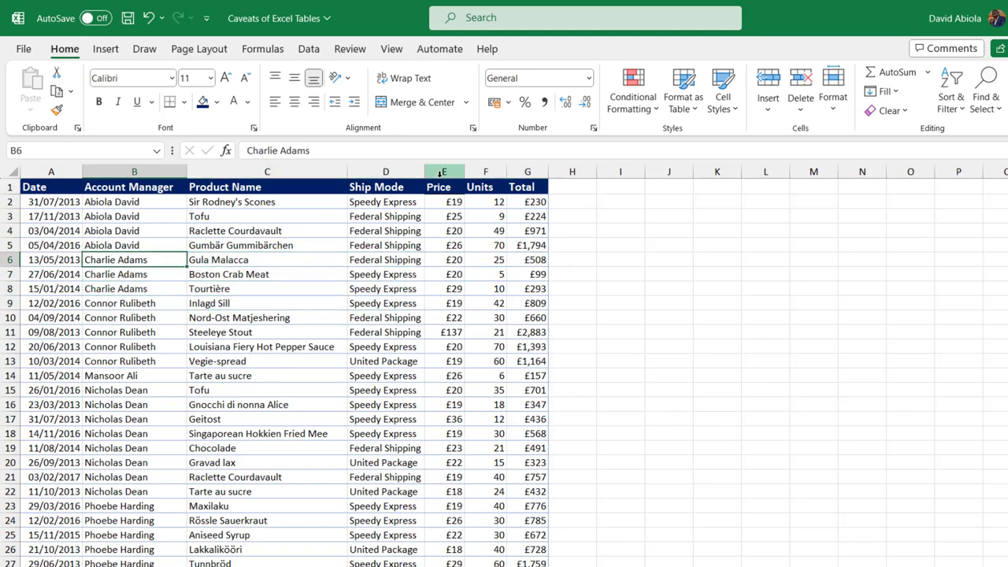
pyautogui.click(308, 49)
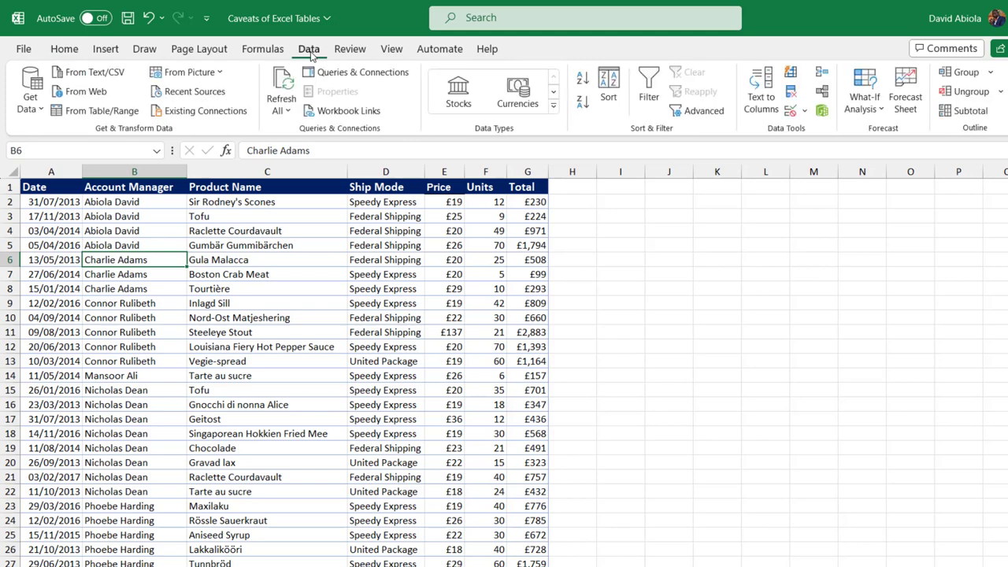
pyautogui.click(973, 111)
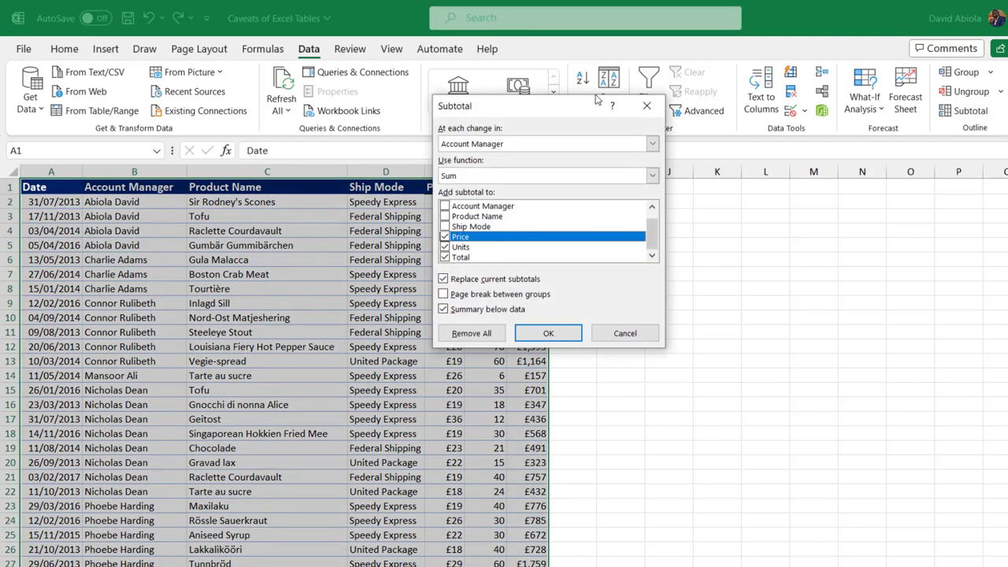
pyautogui.moveTo(520, 100); pyautogui.dragTo(392, 88)
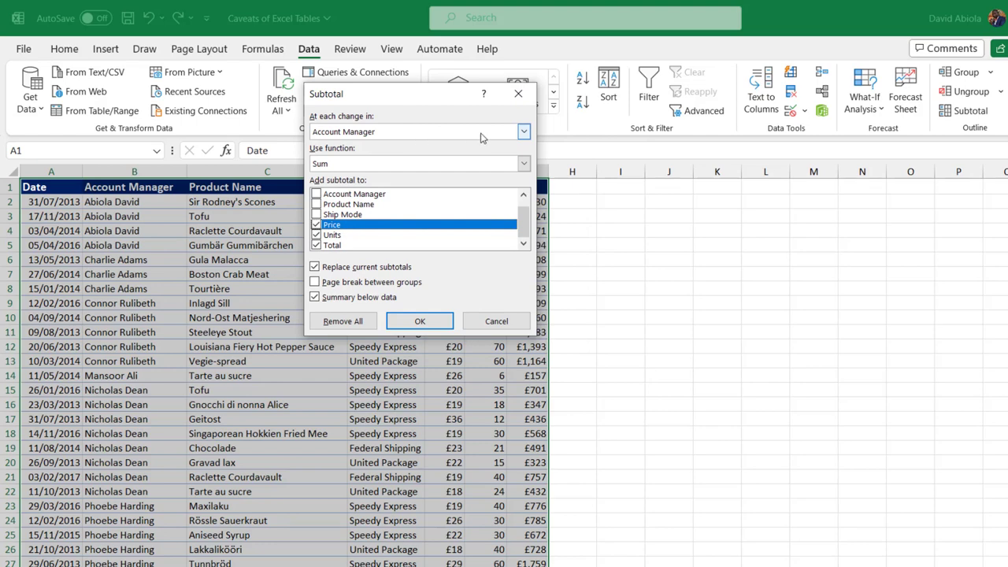
pyautogui.click(523, 133)
pyautogui.click(523, 132)
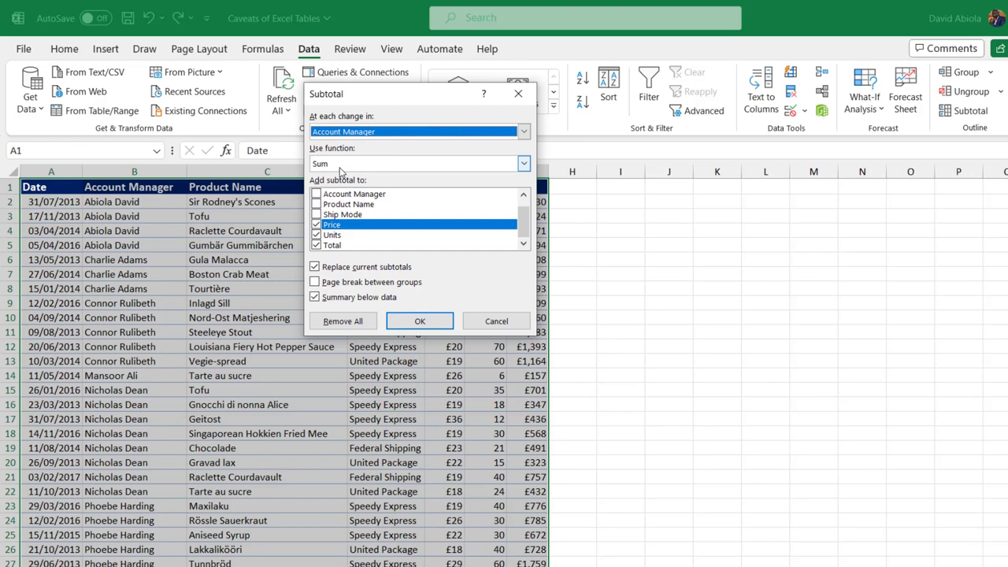
pyautogui.click(524, 163)
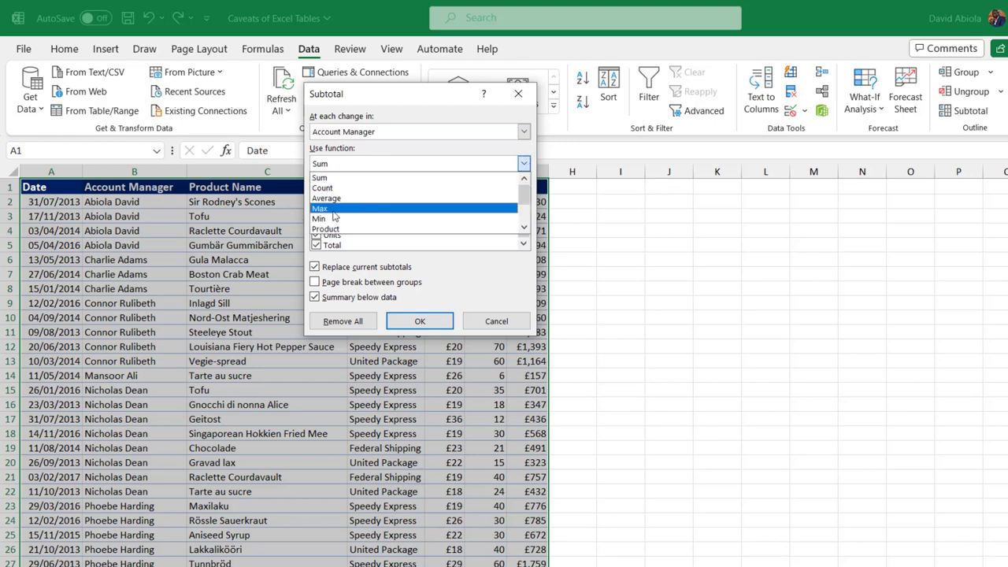
pyautogui.click(347, 178)
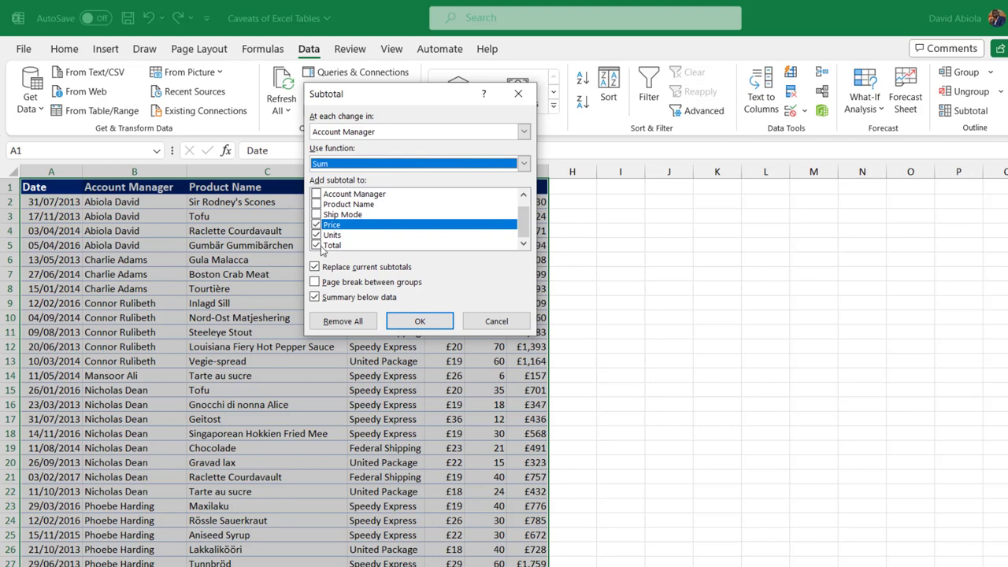
pyautogui.click(316, 235)
pyautogui.moveTo(397, 97); pyautogui.dragTo(177, 103)
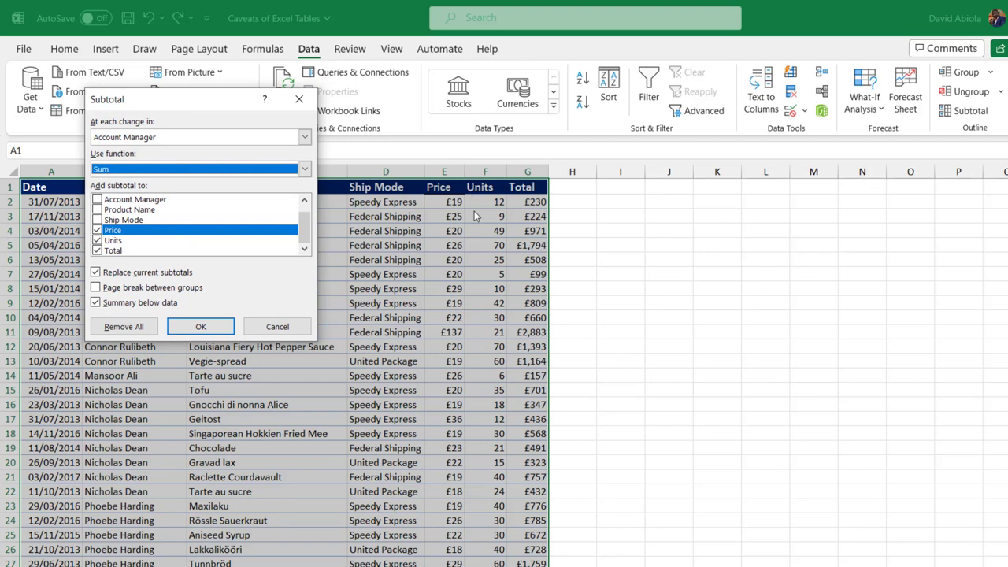
pyautogui.click(197, 327)
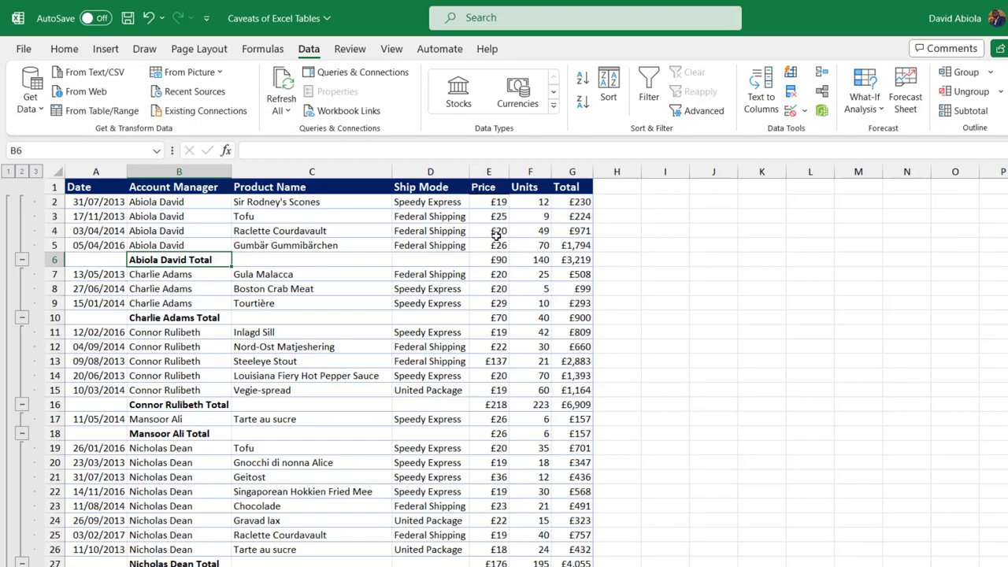
# Step: Review the subtotal rows for the first two account managers in the sales data
pyautogui.moveTo(184, 206); pyautogui.dragTo(568, 260)
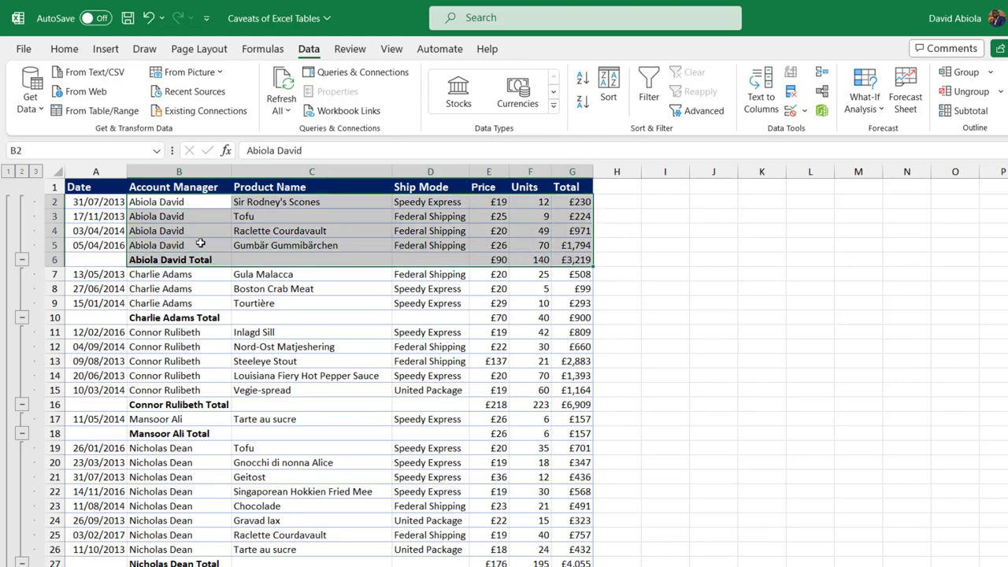
pyautogui.moveTo(178, 260); pyautogui.dragTo(572, 264)
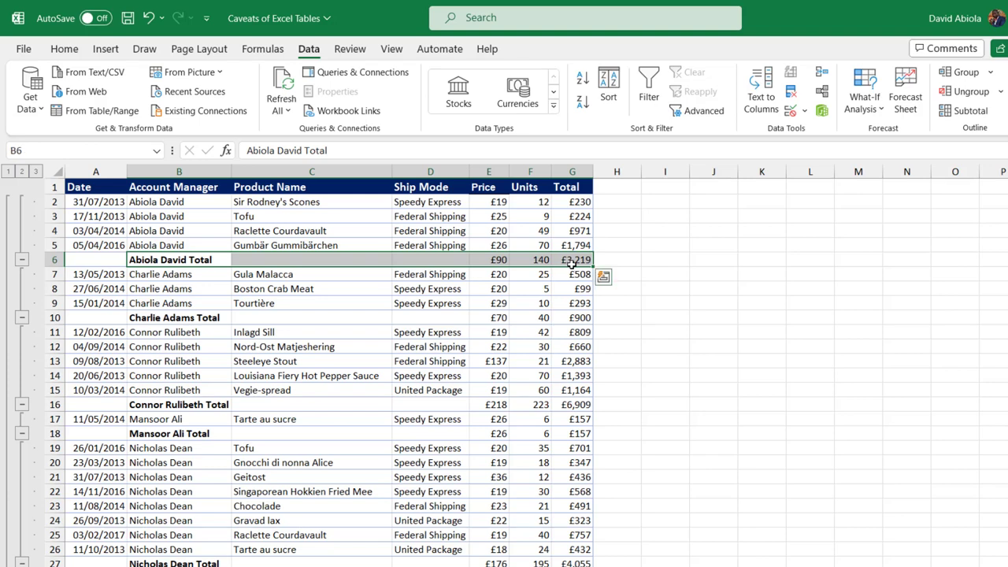
pyautogui.moveTo(174, 317); pyautogui.dragTo(582, 319)
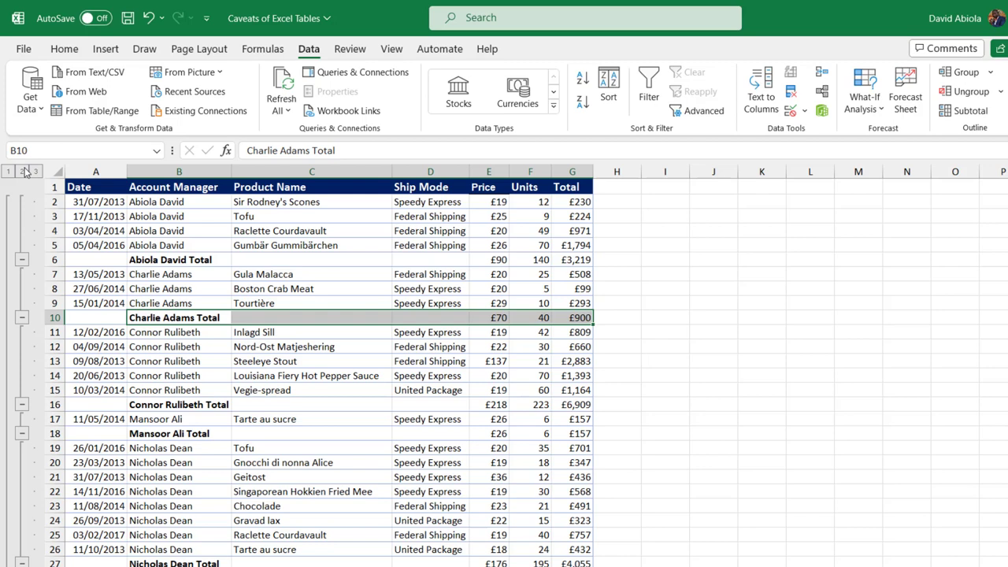
# Step: Collapse the outline to the account manager subtotals, and further down to only the grand total
pyautogui.click(23, 171)
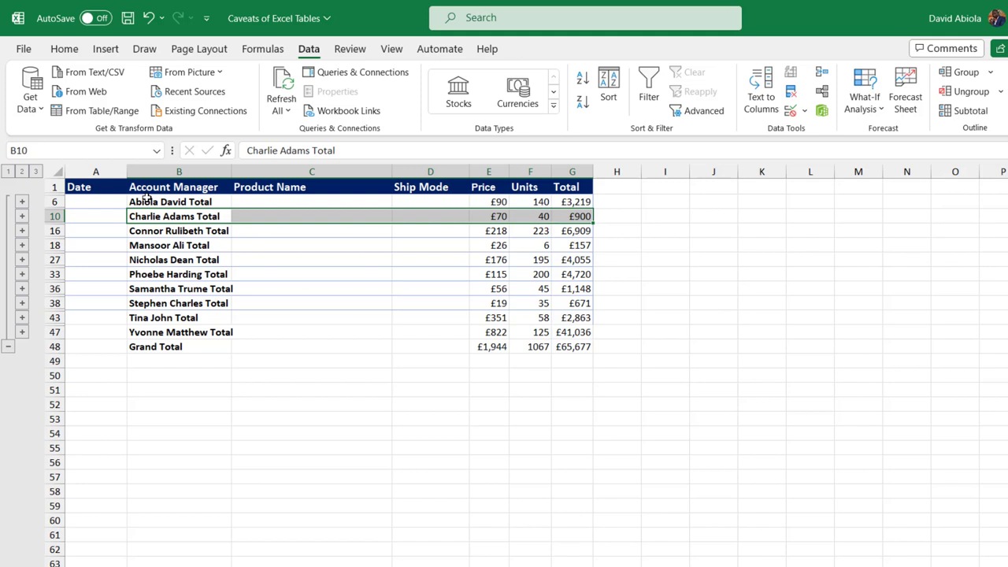
pyautogui.click(9, 172)
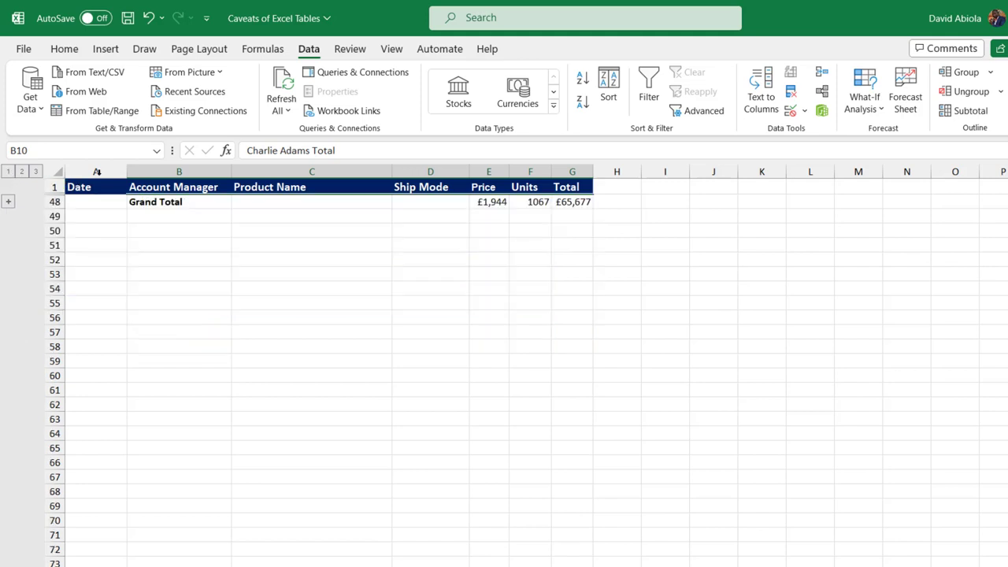
pyautogui.click(321, 201)
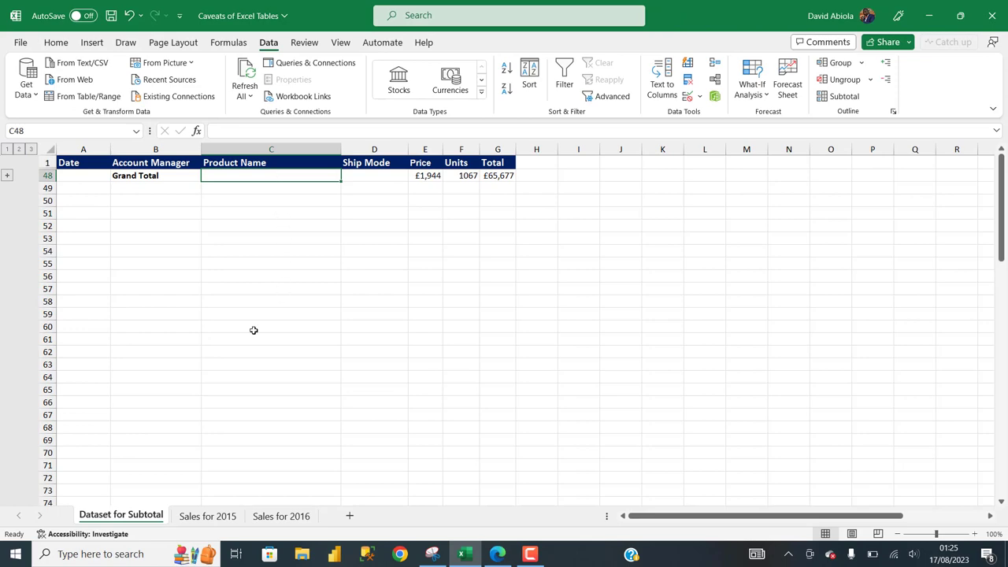
# Step: Look through the Sales for 2015 and Sales for 2016 sheets and their summary tables
pyautogui.click(208, 516)
pyautogui.click(281, 517)
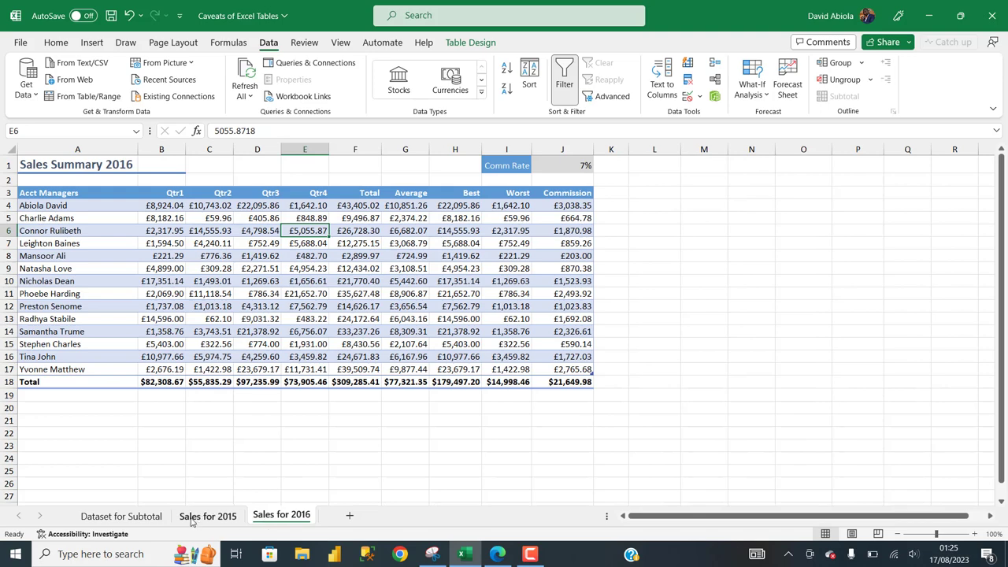
pyautogui.click(193, 518)
pyautogui.click(350, 319)
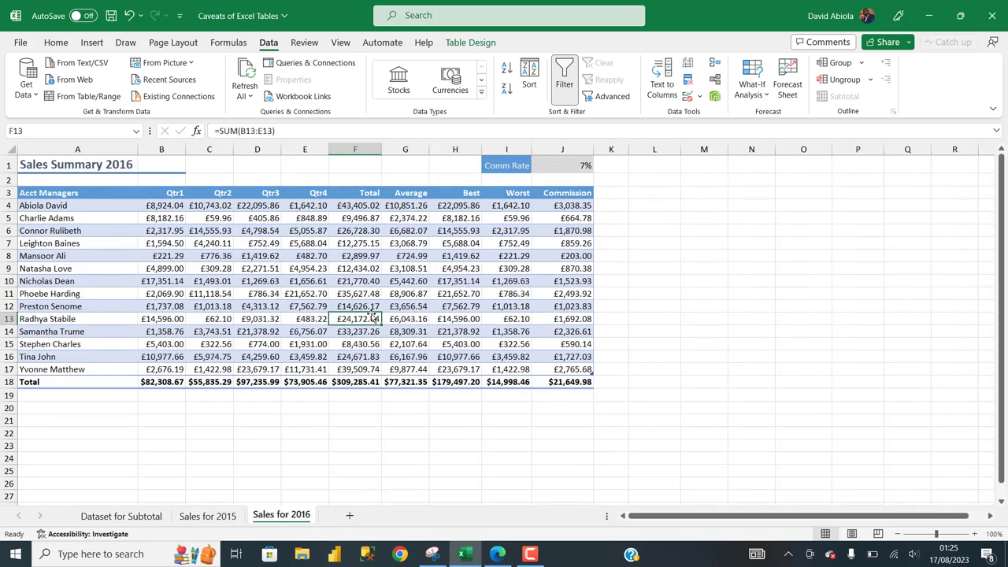
pyautogui.click(273, 282)
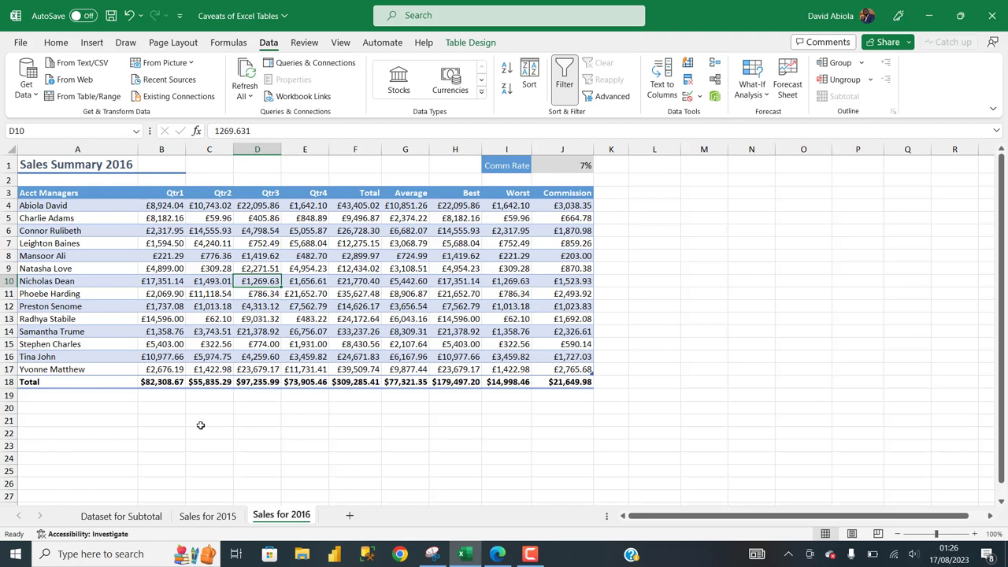
# Step: Try to copy the Sales for 2015 and Sales for 2016 sheets together, as a group, into a new workbook
pyautogui.keyDown('ctrl'); pyautogui.click(212, 516); pyautogui.keyUp('ctrl')
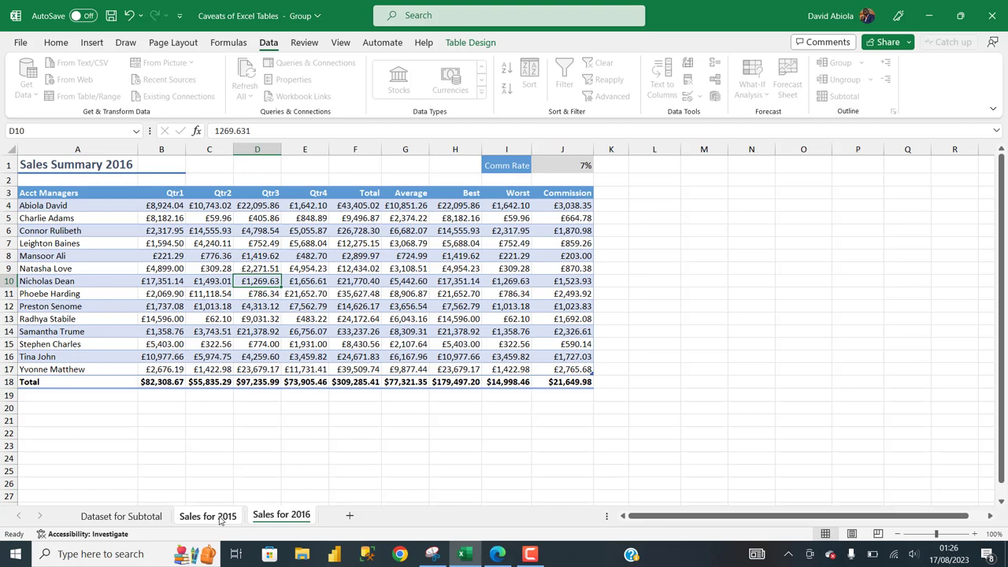
pyautogui.rightClick(286, 514)
pyautogui.click(353, 364)
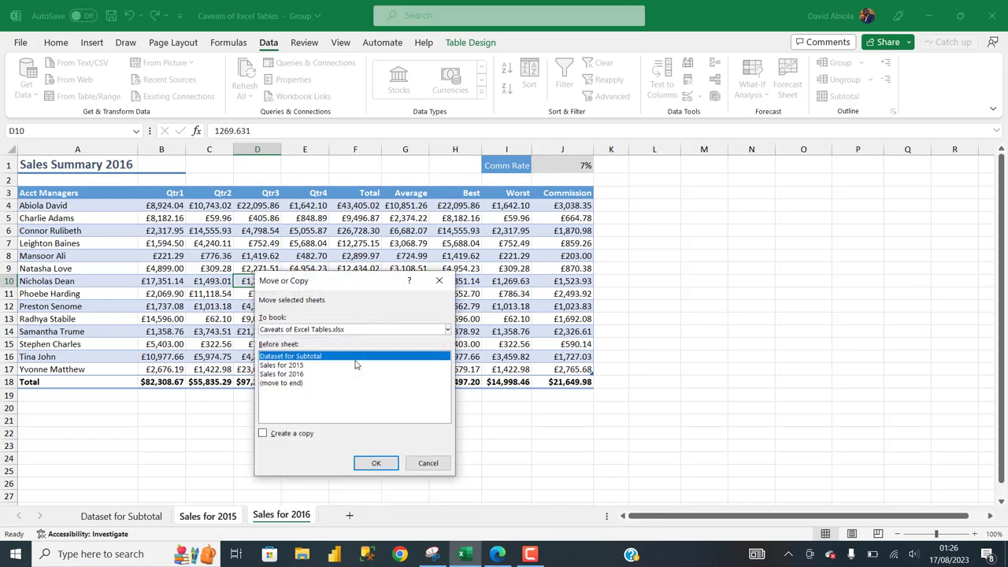
pyautogui.click(287, 434)
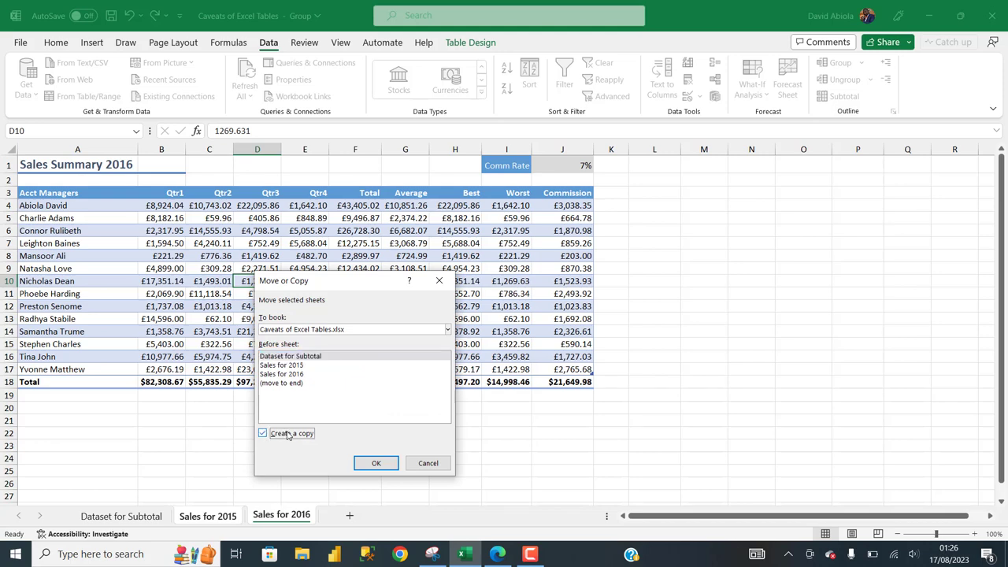
pyautogui.click(345, 331)
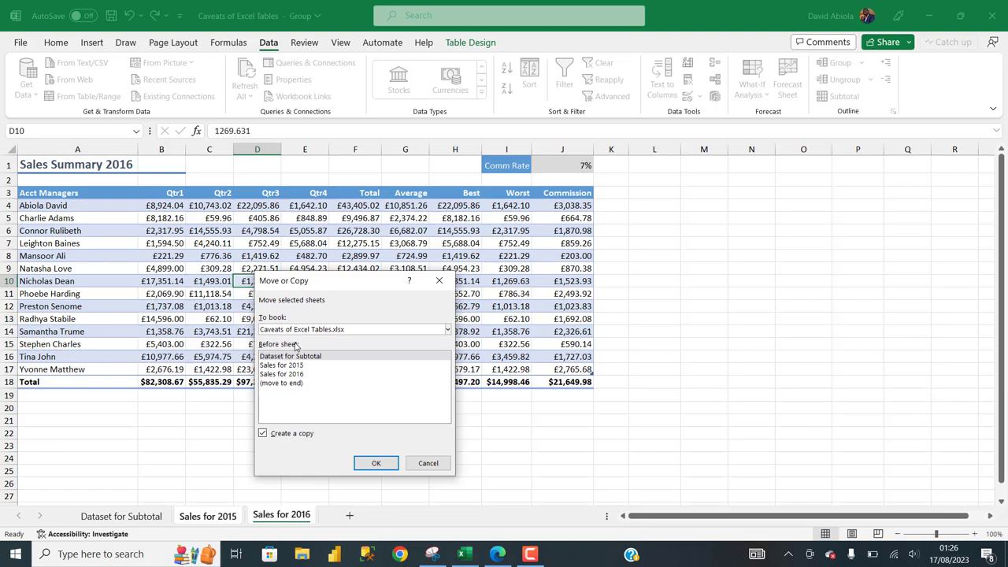
pyautogui.click(296, 345)
pyautogui.click(375, 463)
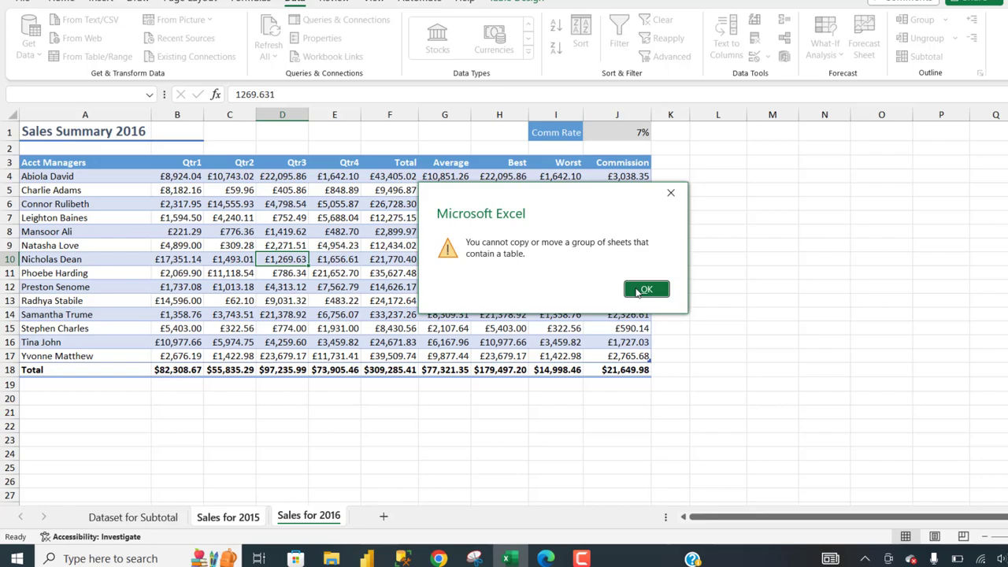
pyautogui.click(638, 290)
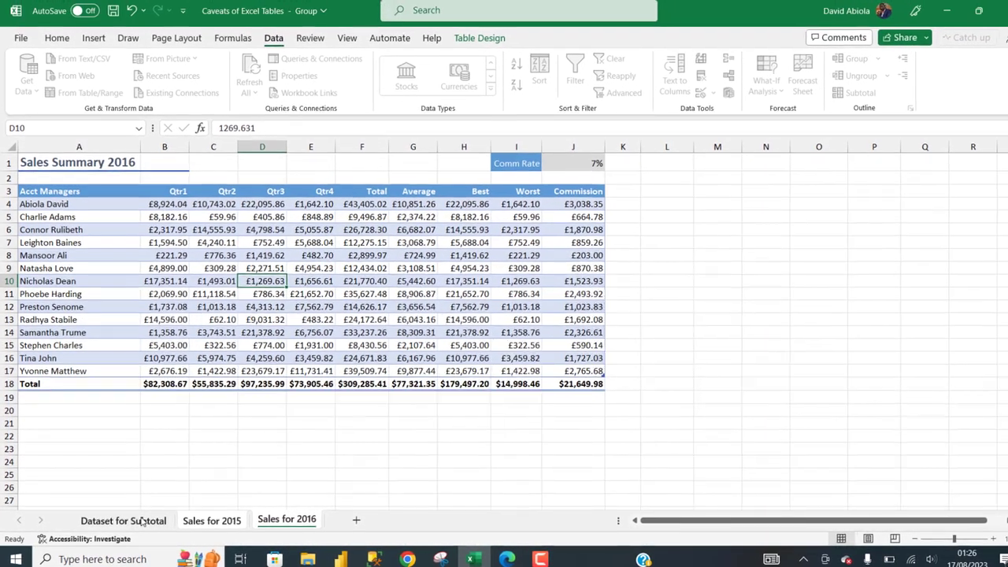
# Step: Ungroup the sheets and convert the summary table on the Sales for 2015 sheet to a normal range
pyautogui.click(140, 521)
pyautogui.click(211, 520)
pyautogui.click(416, 294)
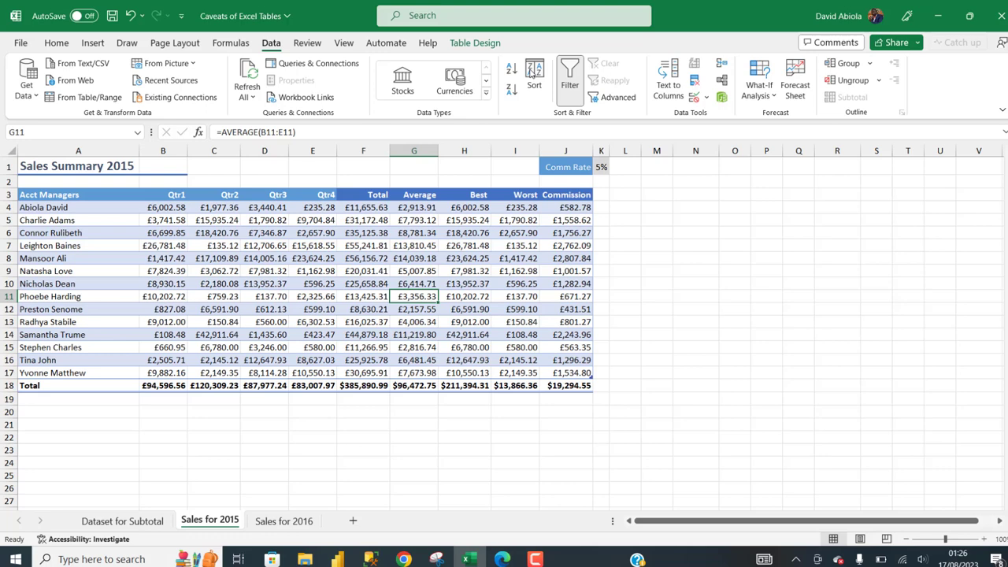
pyautogui.click(474, 42)
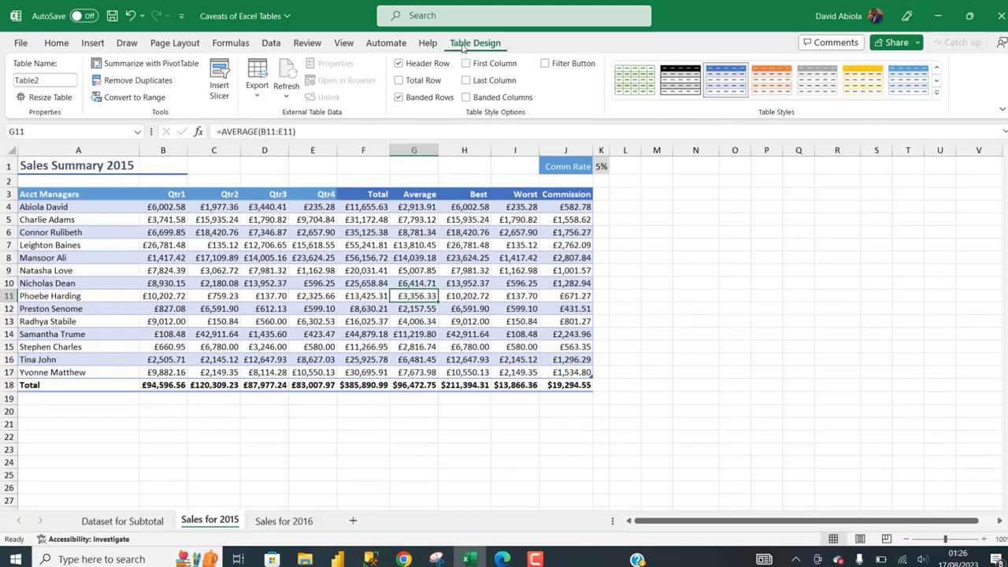
pyautogui.click(136, 96)
pyautogui.click(552, 312)
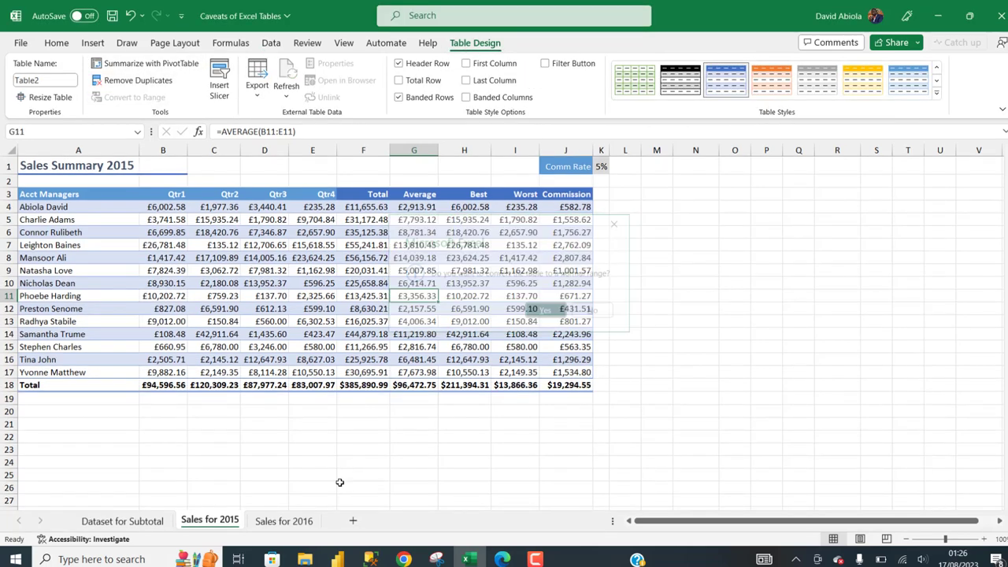
# Step: Convert the summary table on the Sales for 2016 sheet to a normal range
pyautogui.click(283, 521)
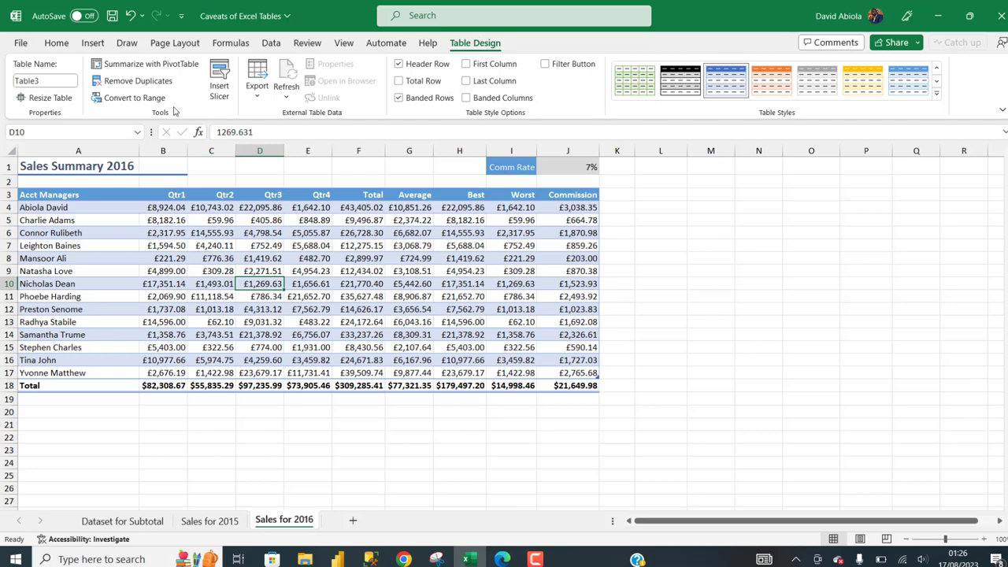
pyautogui.click(133, 98)
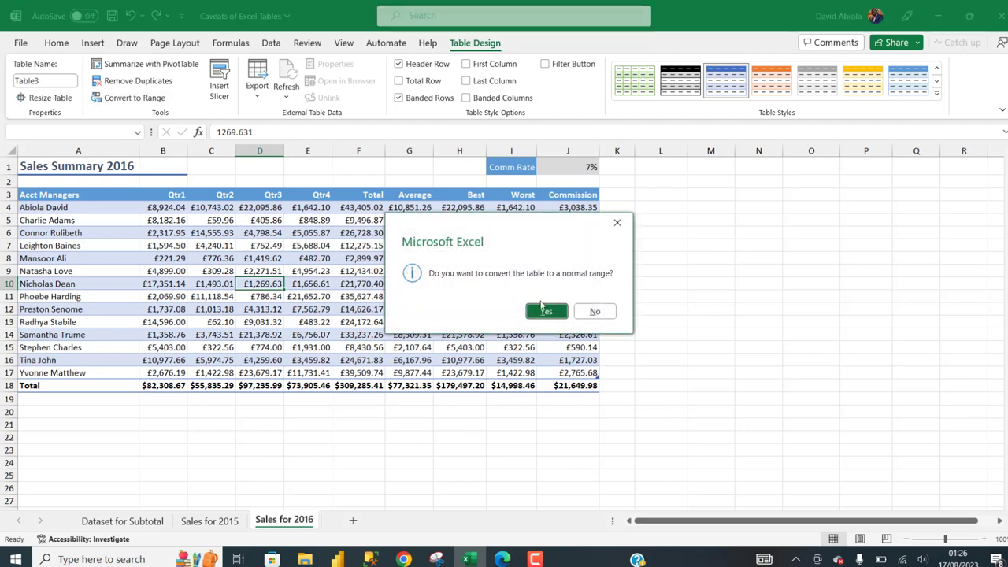
pyautogui.click(546, 312)
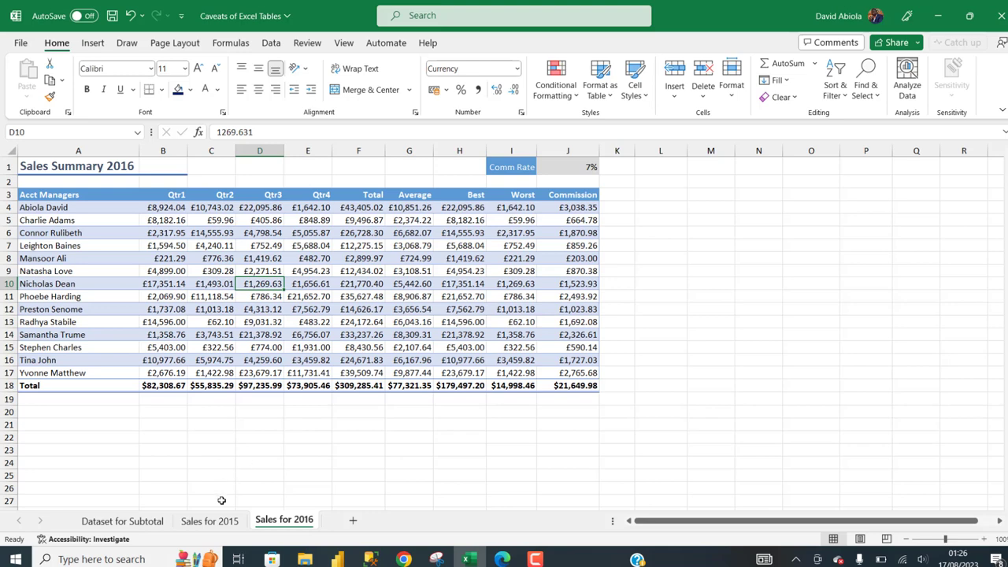
# Step: Group the Sales for 2015 and Sales for 2016 sheets and create a copy of both in a new workbook
pyautogui.keyDown('ctrl'); pyautogui.click(221, 520); pyautogui.keyUp('ctrl')
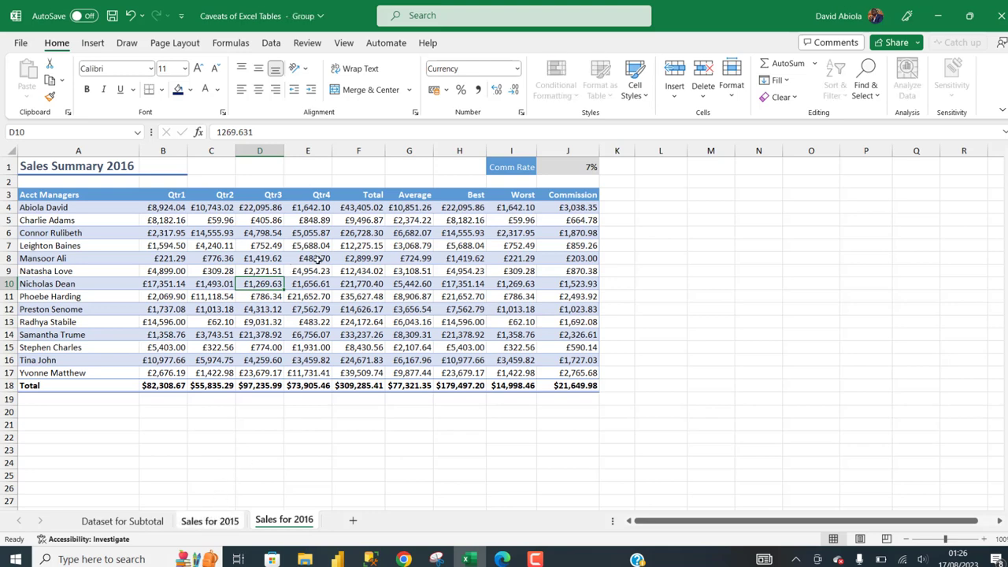
pyautogui.rightClick(299, 520)
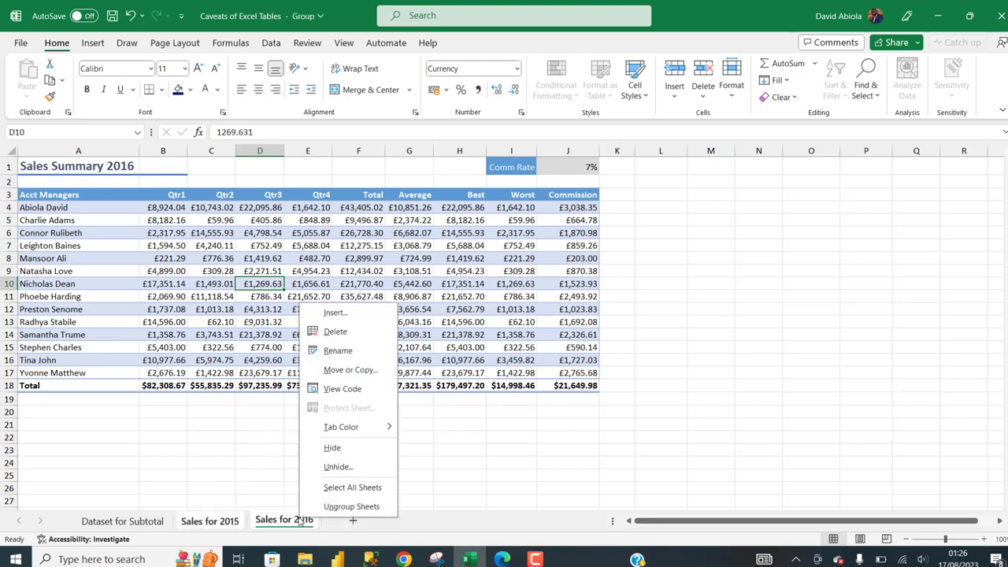
pyautogui.click(351, 370)
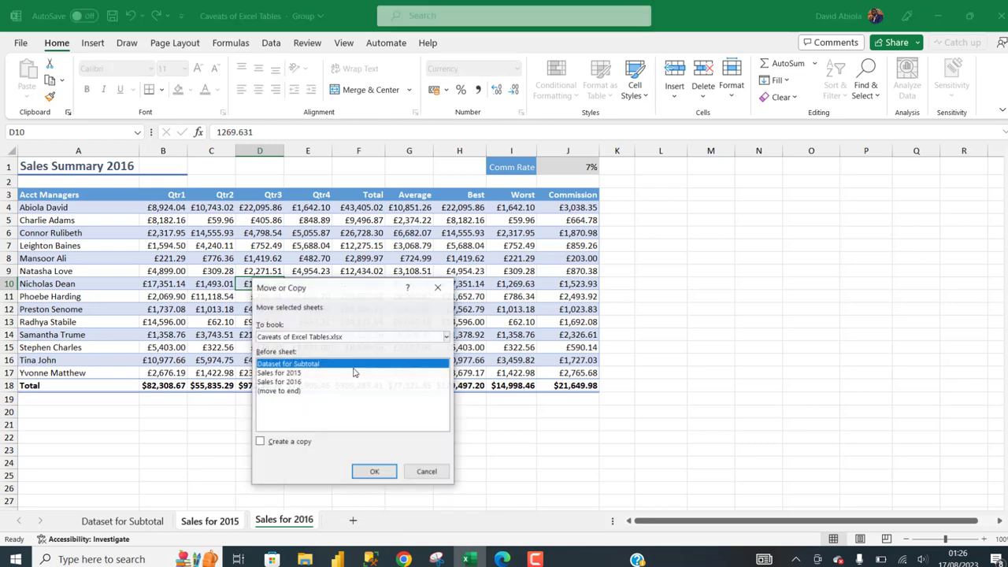
pyautogui.click(289, 448)
pyautogui.click(345, 337)
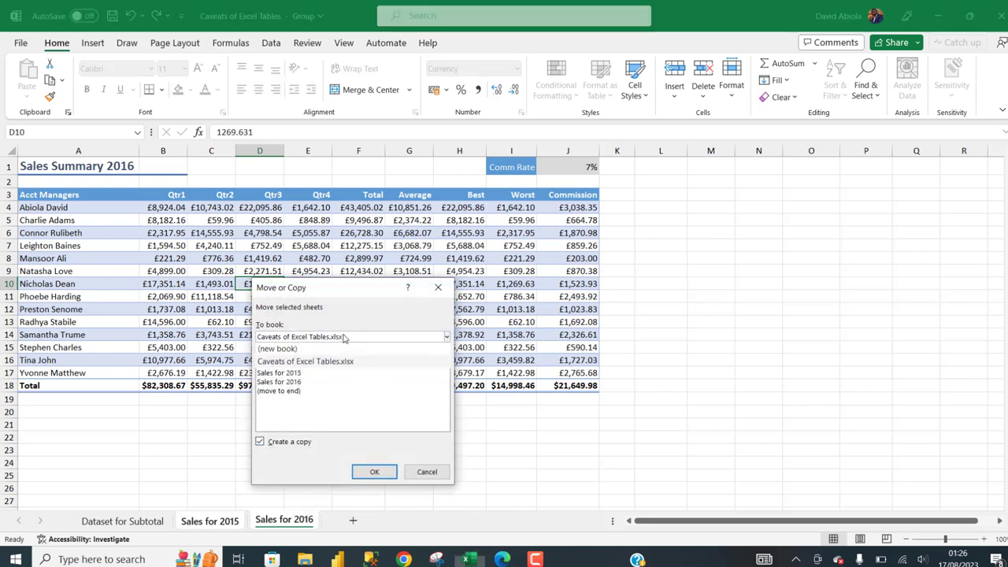
pyautogui.click(273, 350)
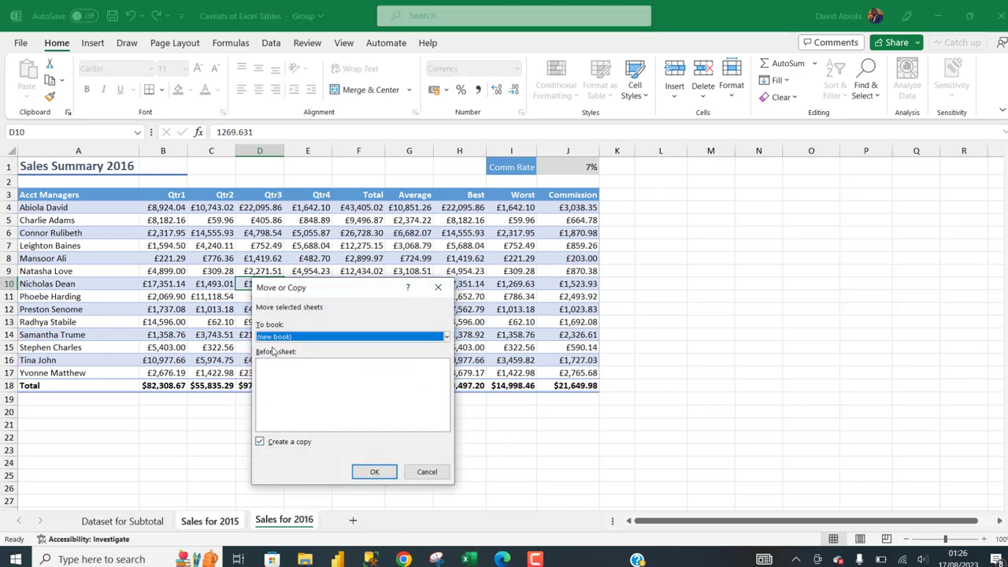
pyautogui.click(375, 471)
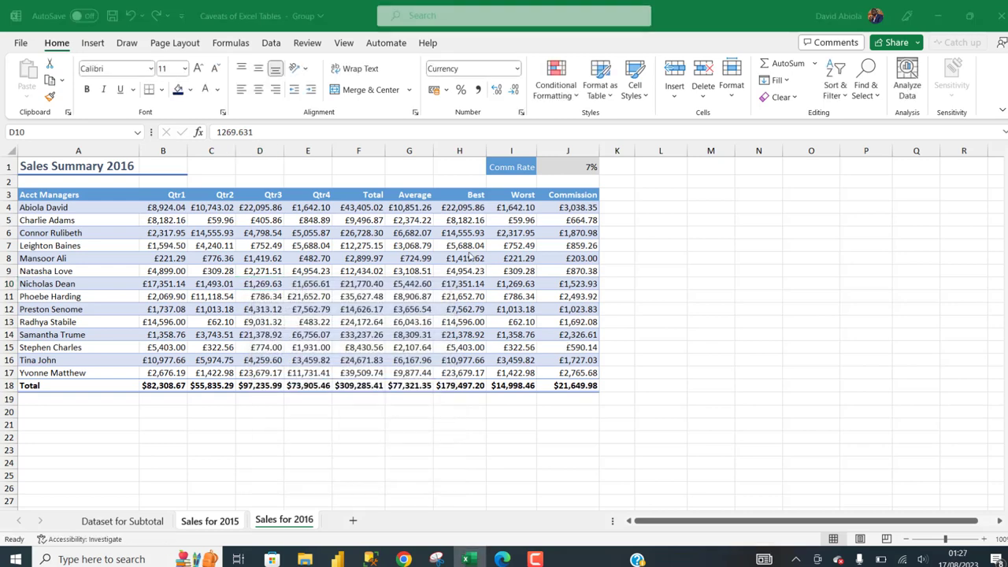
# Step: Return to the Caveats of Excel Tables workbook and compare its Sales for 2015 and Sales for 2016 sheets
pyautogui.hotkey('alt', 'Tab')
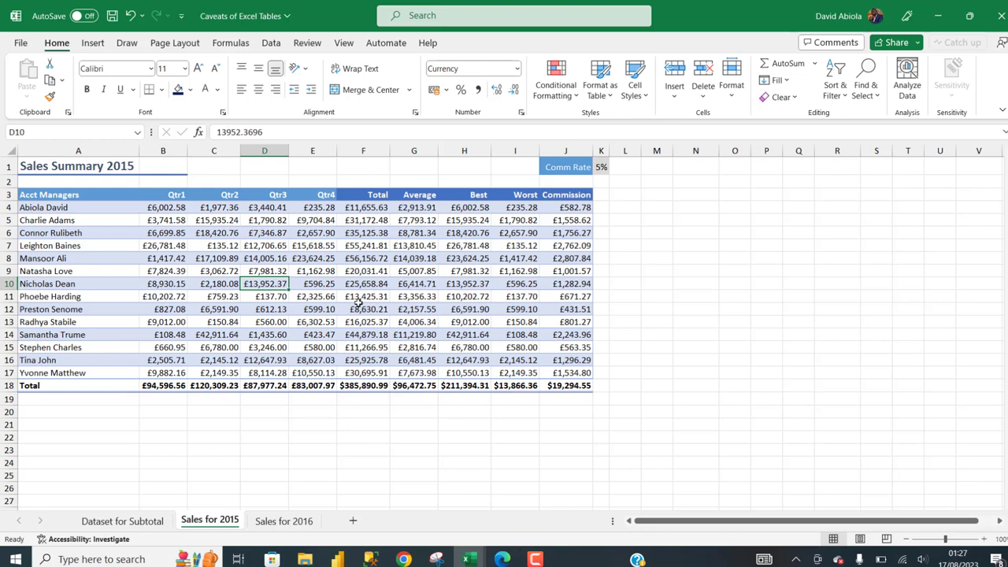
pyautogui.click(292, 523)
pyautogui.click(223, 527)
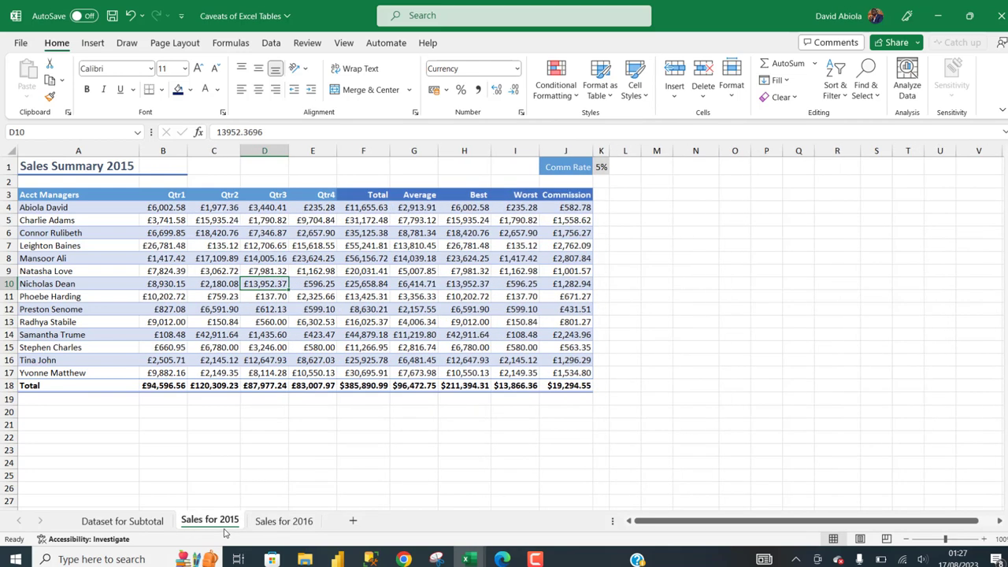
pyautogui.click(269, 526)
pyautogui.click(222, 527)
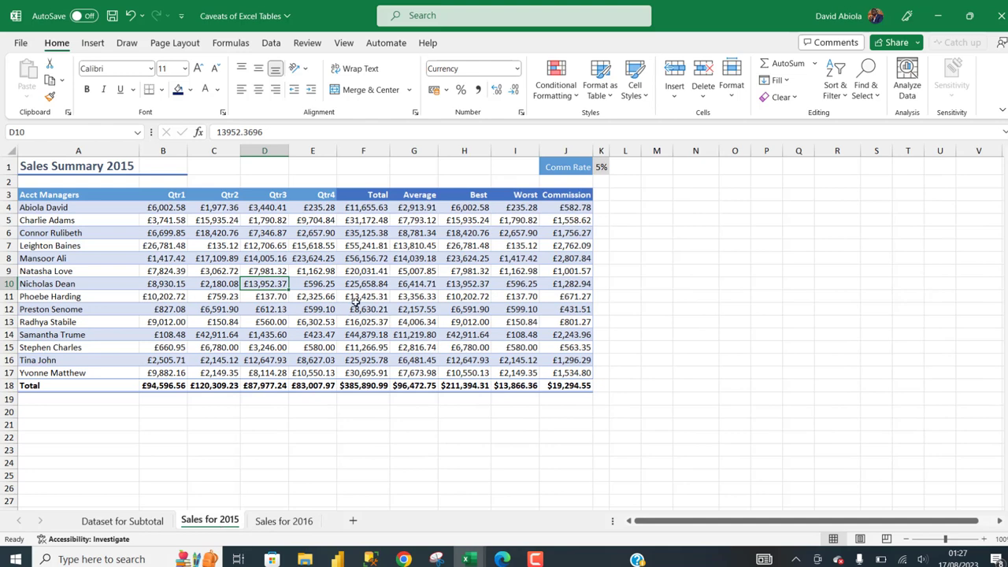